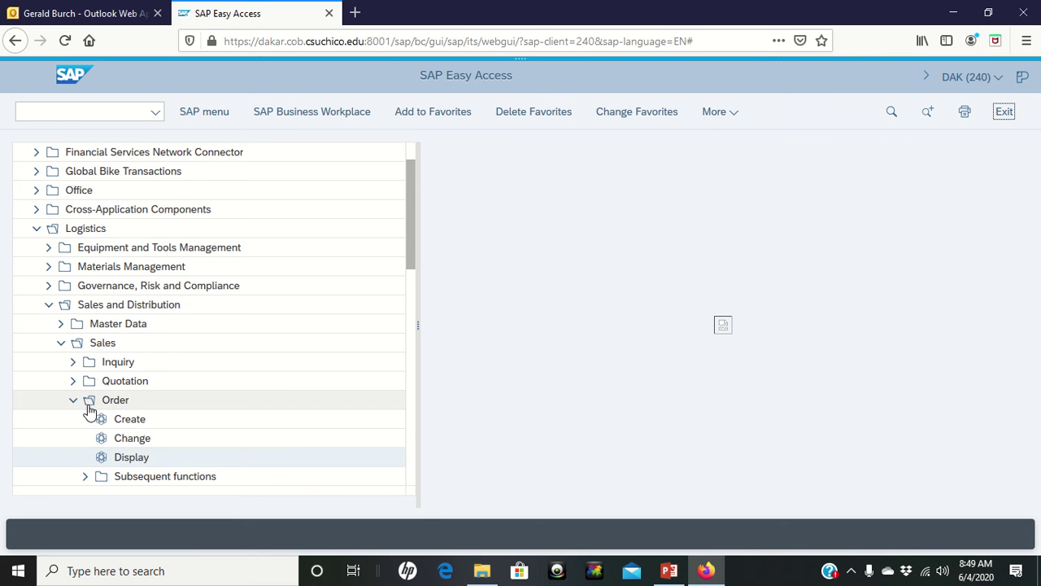
Choose Display under Logistics > Sales and Distribution > Sales > Order in the SAP menu
click(143, 462)
Open Display Sales Documents and delete the prefilled order number 4 from the Order field
double_click(143, 462)
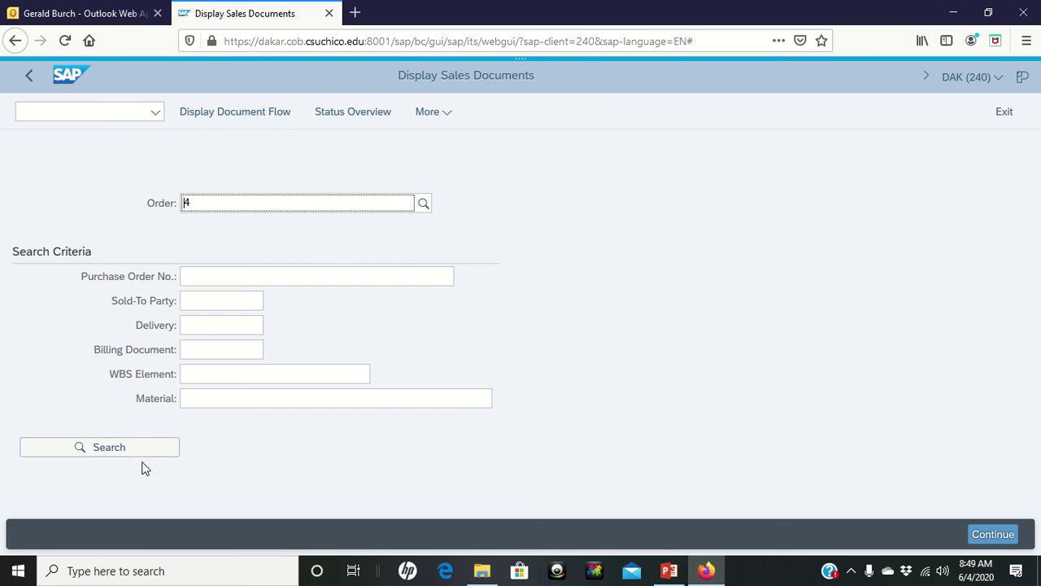
click(229, 208)
key(BackSpace)
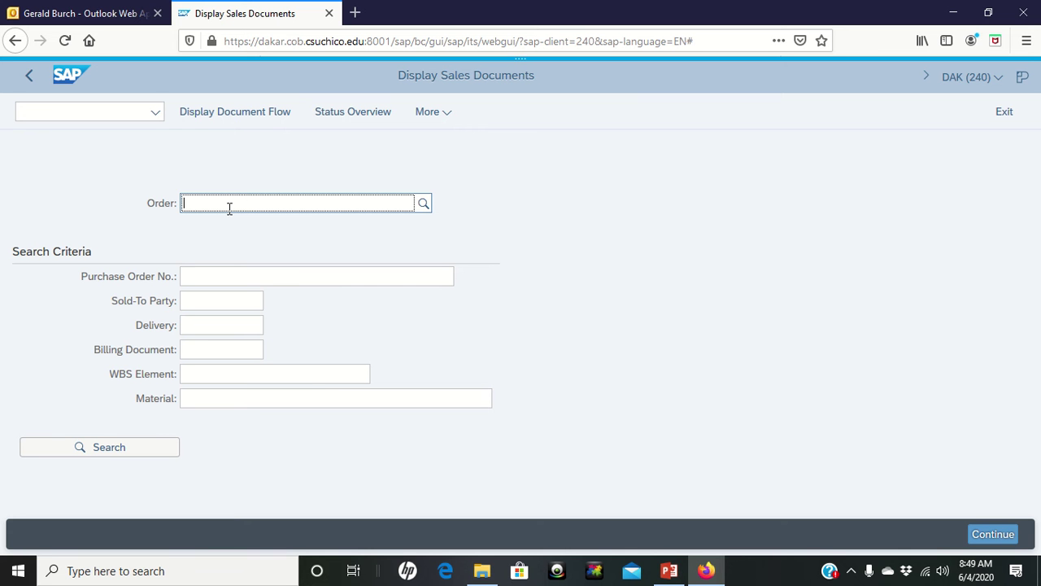
Search sales documents by purchase order number 051, finding one matching entry
click(424, 205)
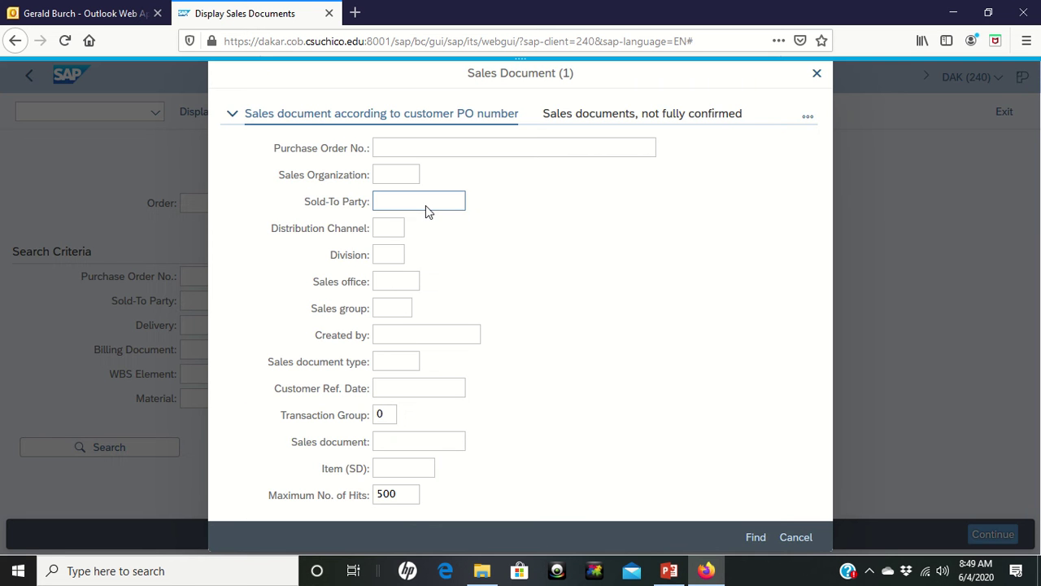
click(386, 147)
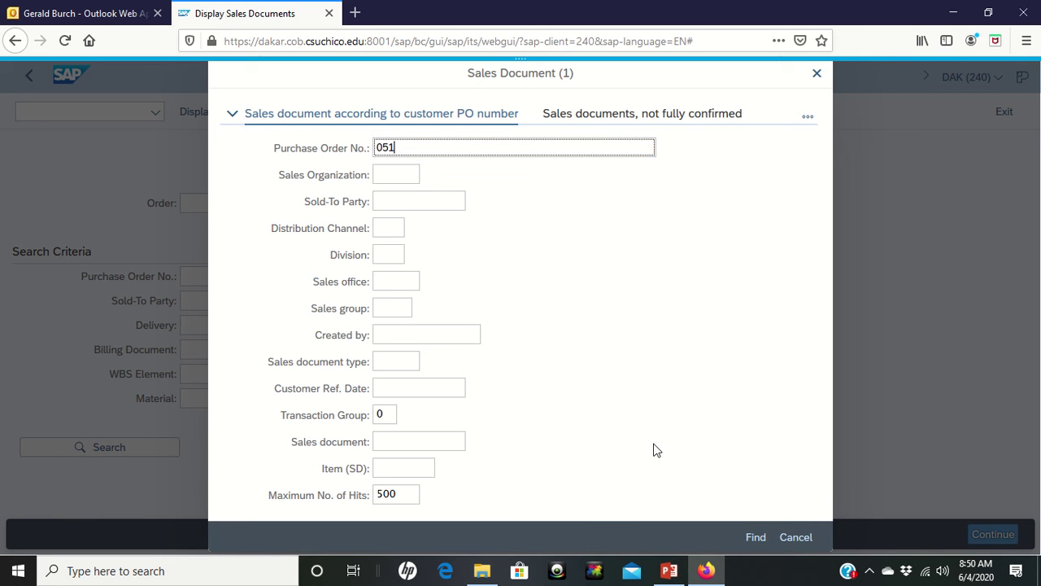
click(754, 538)
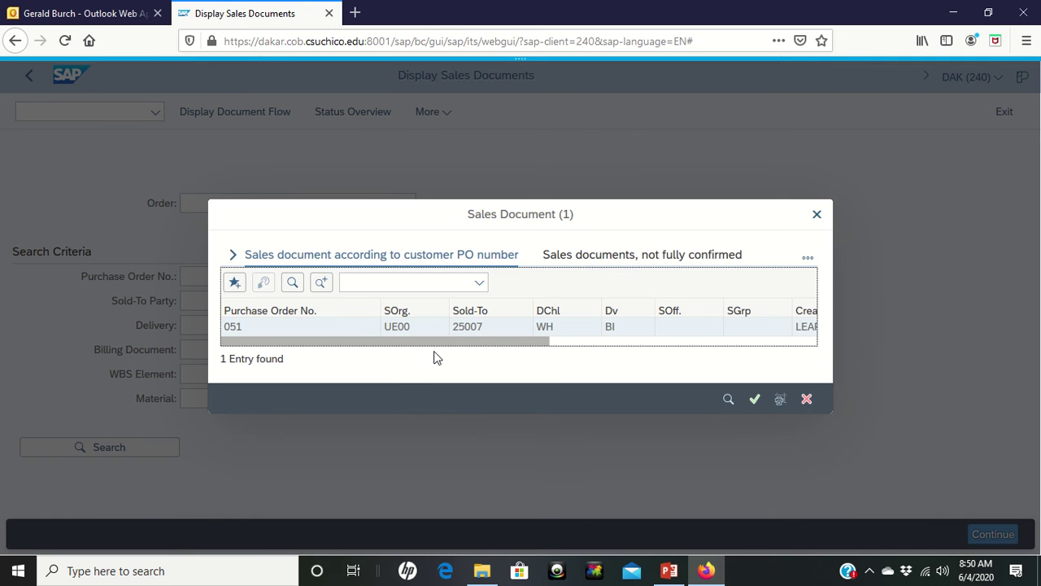
Transfer the single found document, order 4, into the Order field
drag(434, 344, 380, 356)
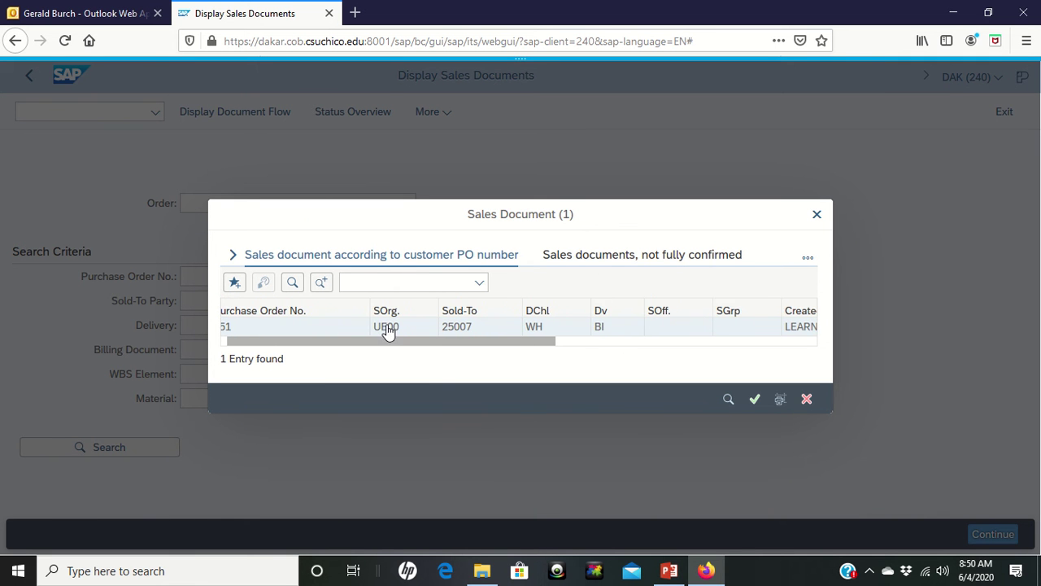
click(388, 330)
double_click(388, 327)
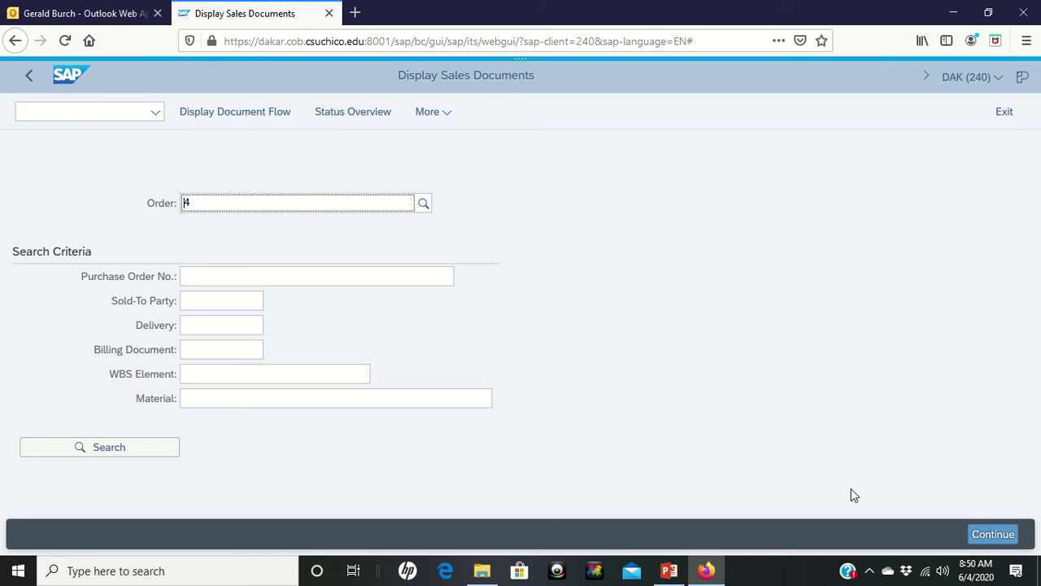
Open sales order 4 and select item 20, the Professional Touring Bike PRTR1051
click(1006, 536)
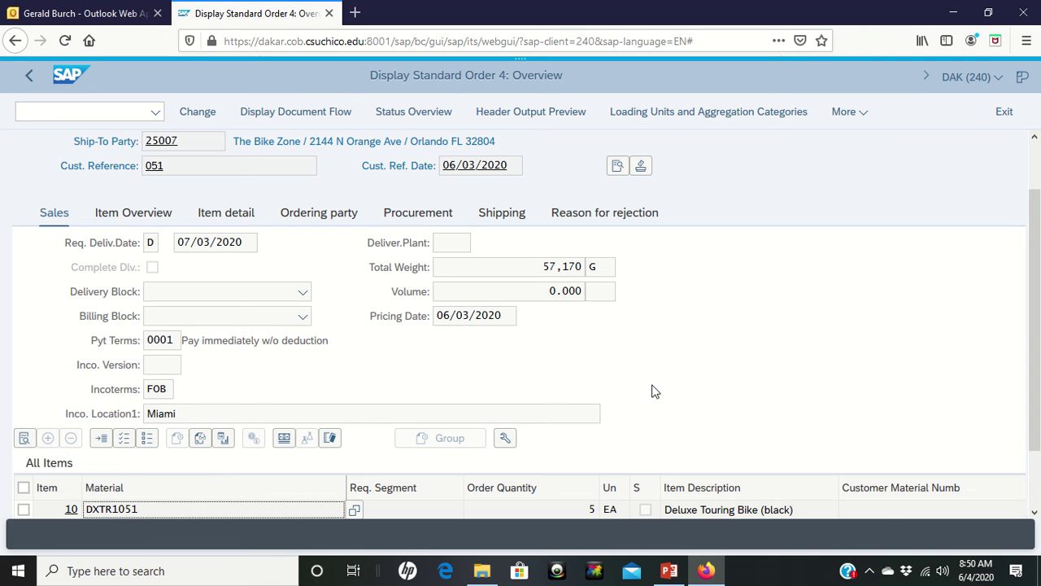
scroll(654, 391, down, 3)
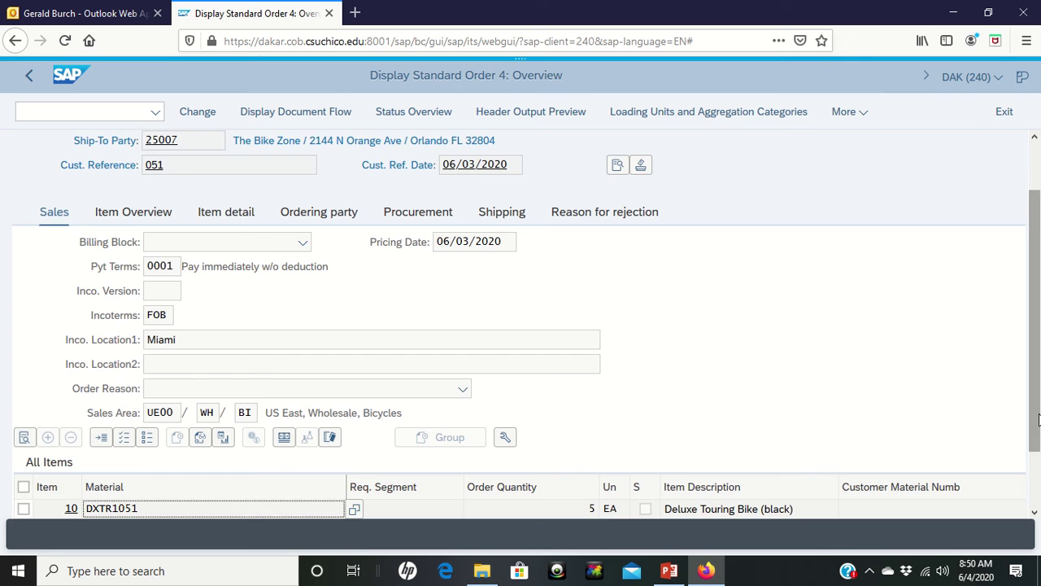
scroll(1038, 419, down, 2)
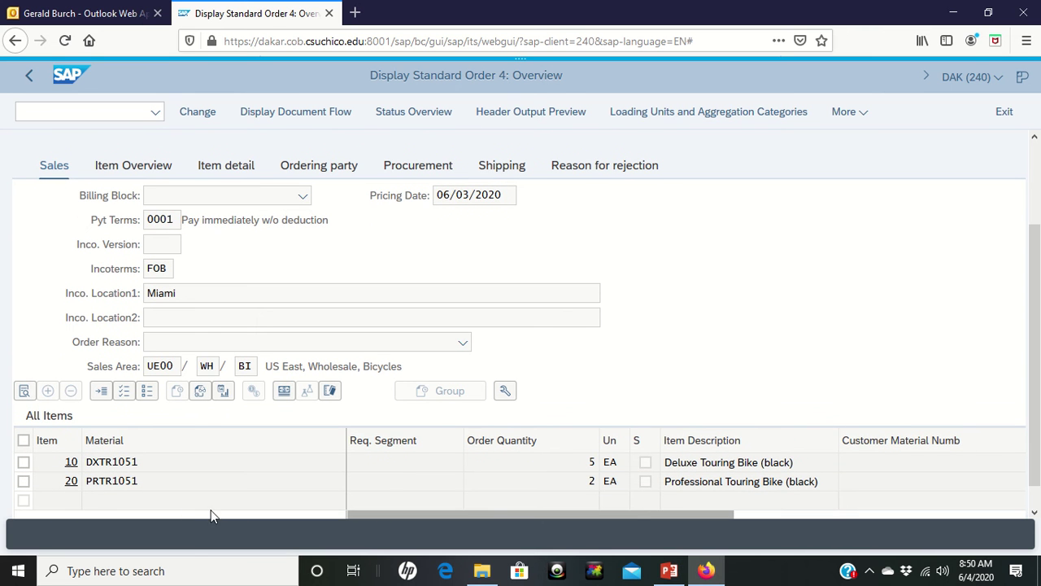
click(23, 483)
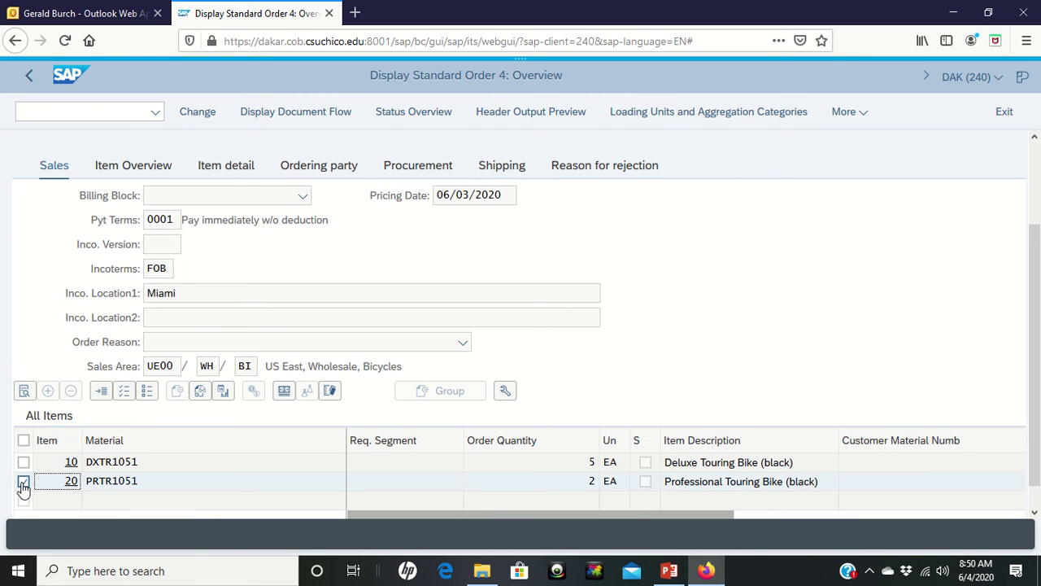
Display availability of PRTR1051 at plant MI00, showing 80 received, 2 issued, 78 cumulative ATP
click(201, 393)
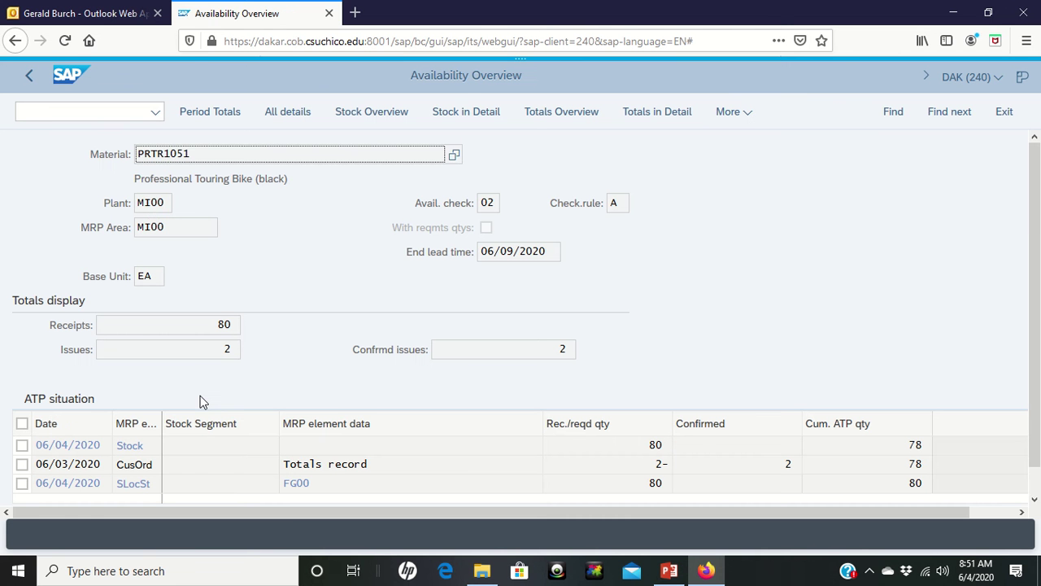
scroll(291, 375, down, 1)
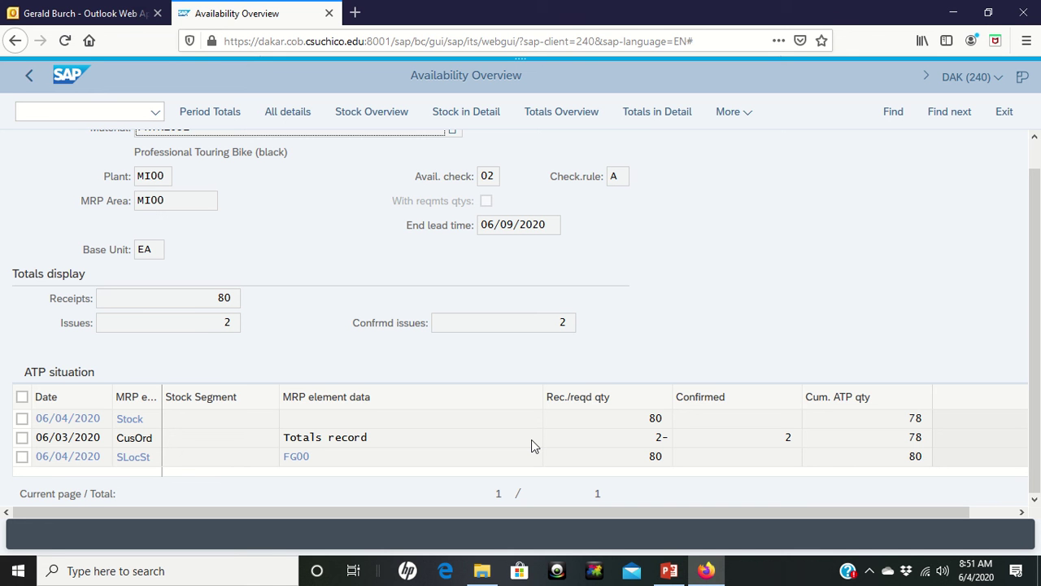
scroll(536, 437, up, 1)
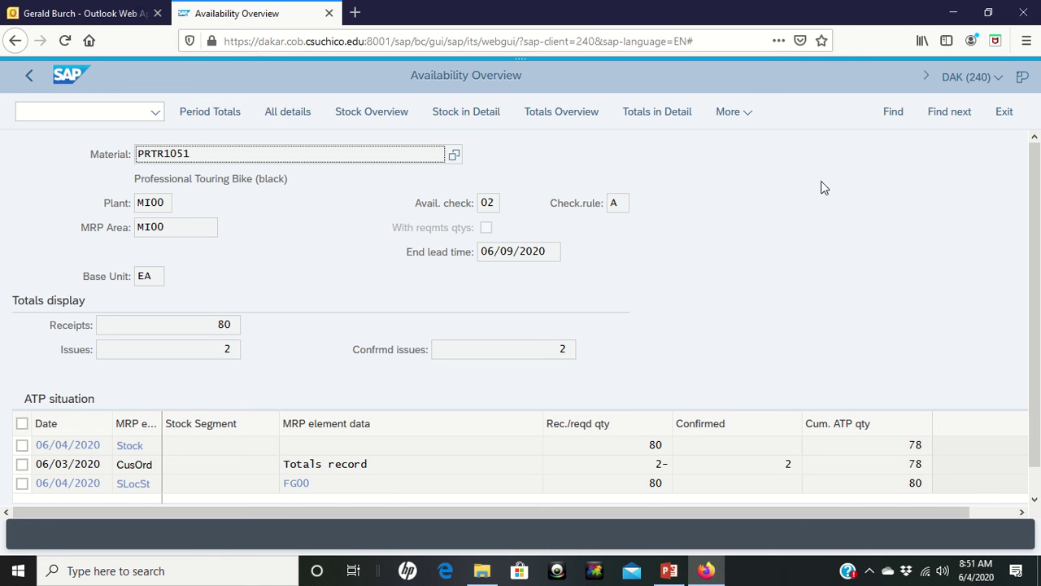
click(749, 120)
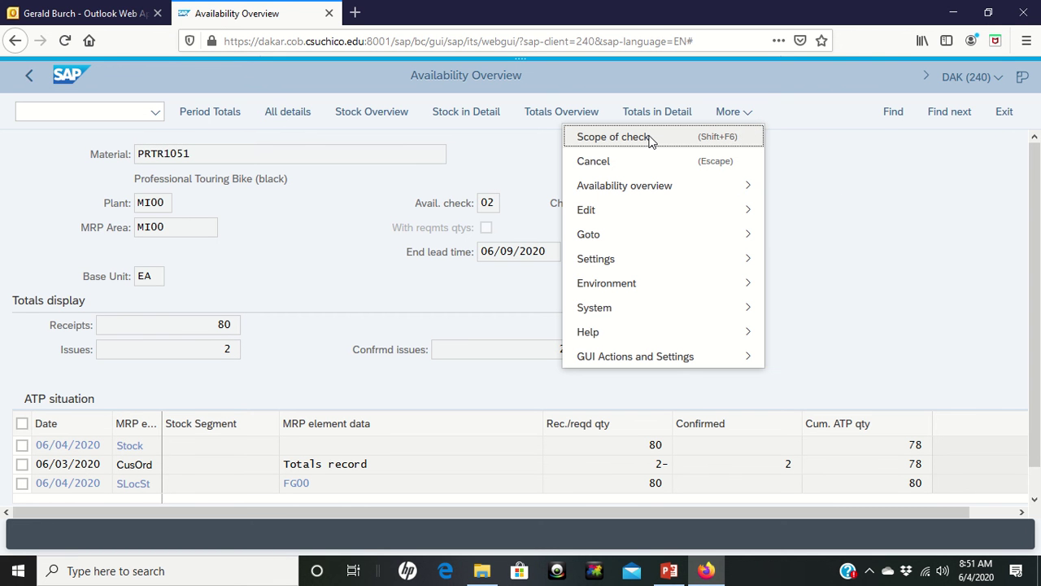
Review the scope of check for PRTR1051's availability, then close it
click(651, 138)
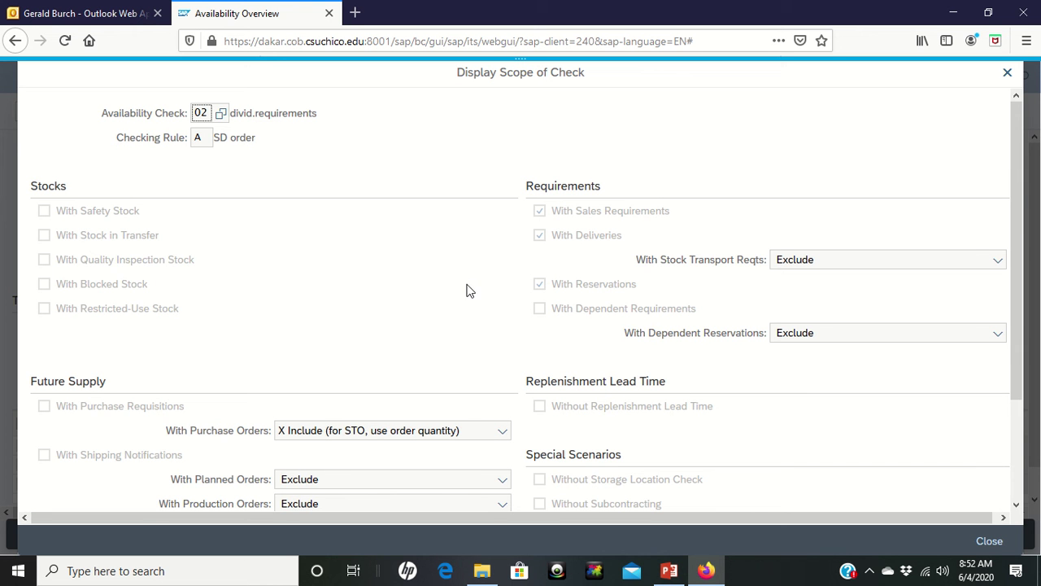
scroll(437, 322, down, 3)
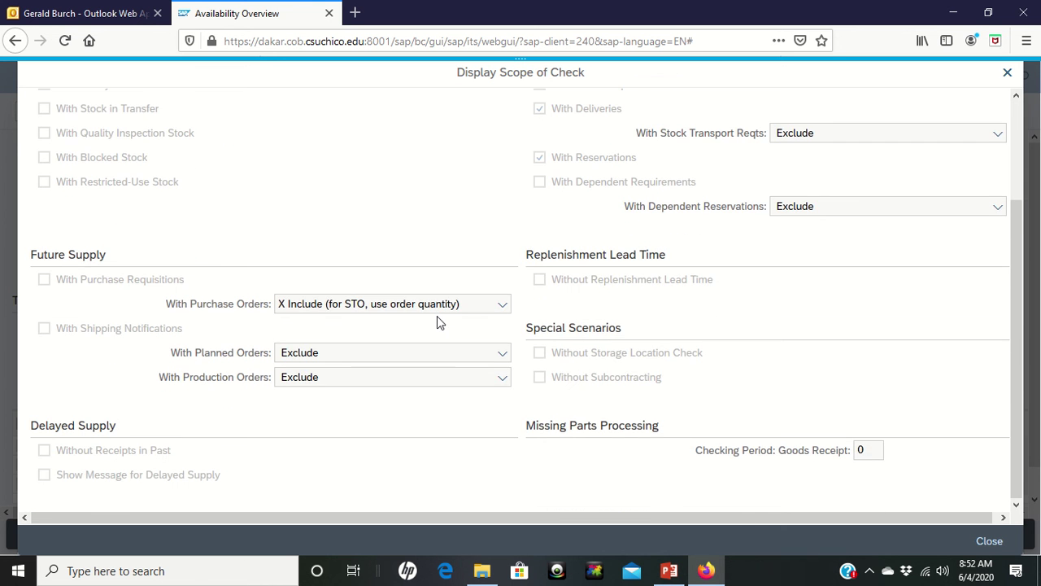
scroll(437, 323, up, 3)
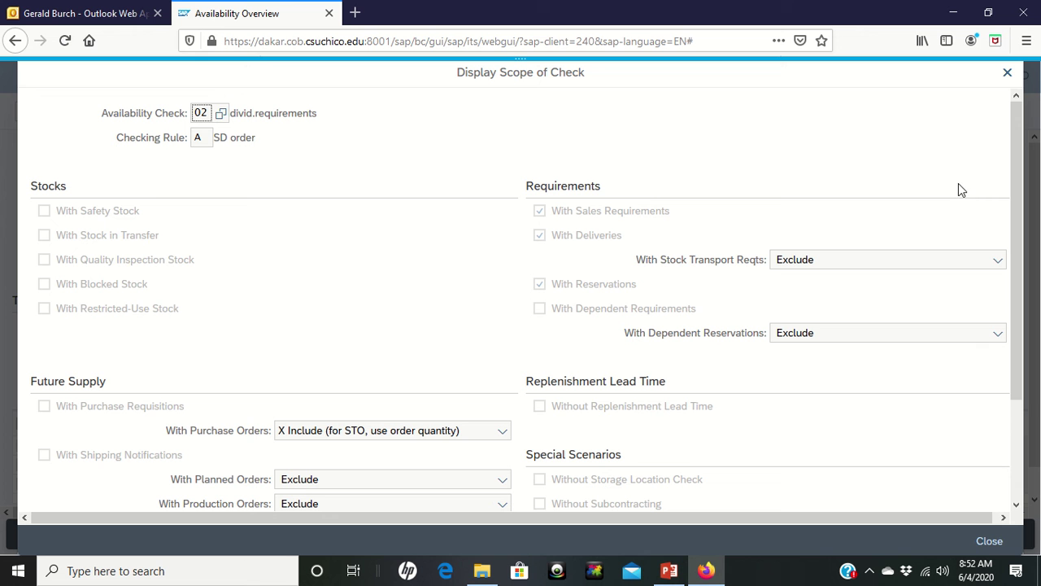
click(1008, 75)
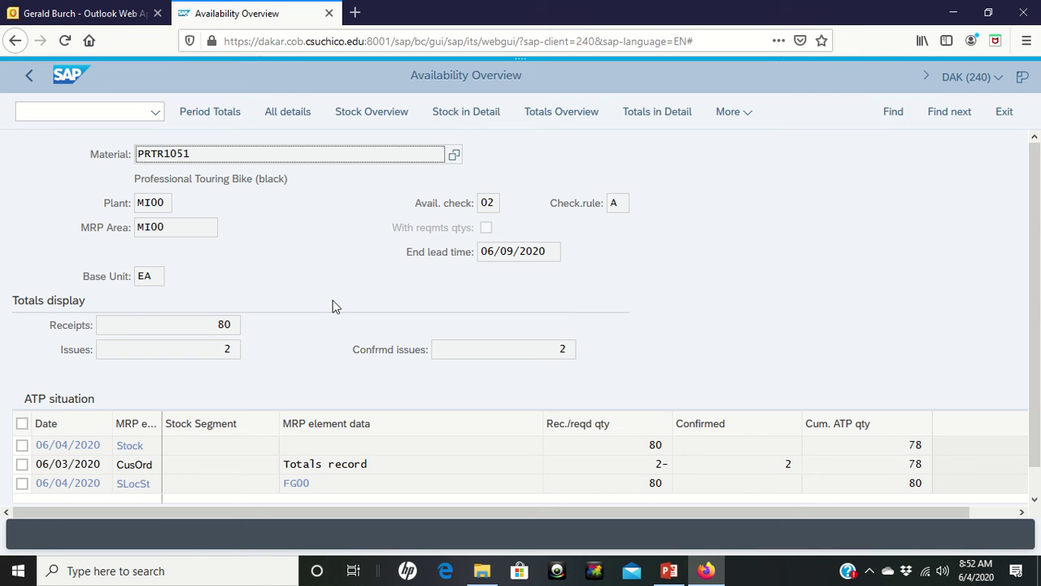
Return to order 4 and show item conditions for item 10, Deluxe Touring Bike DXTR1051
click(27, 80)
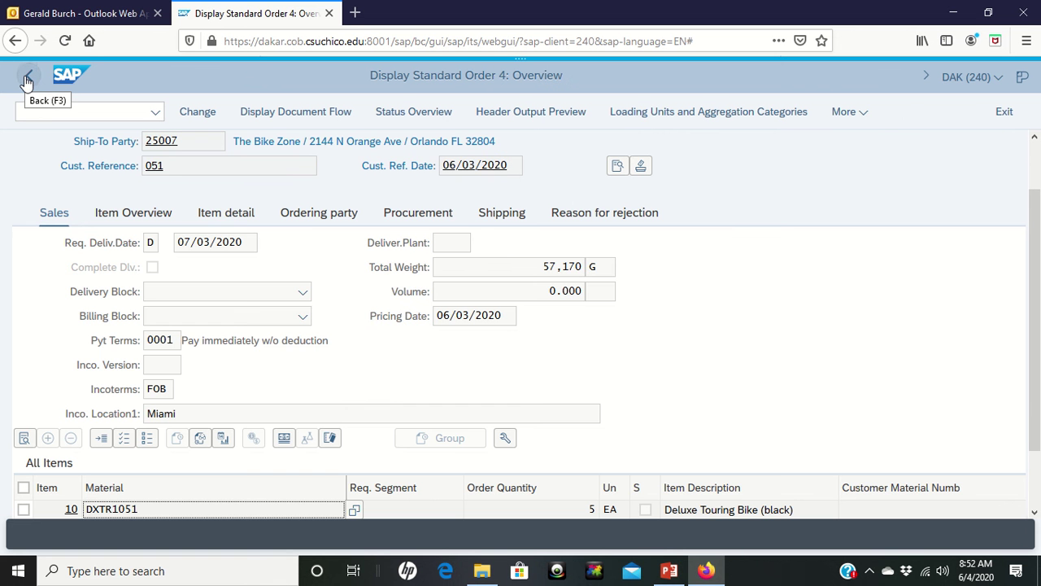
scroll(397, 337, down, 3)
scroll(545, 356, down, 5)
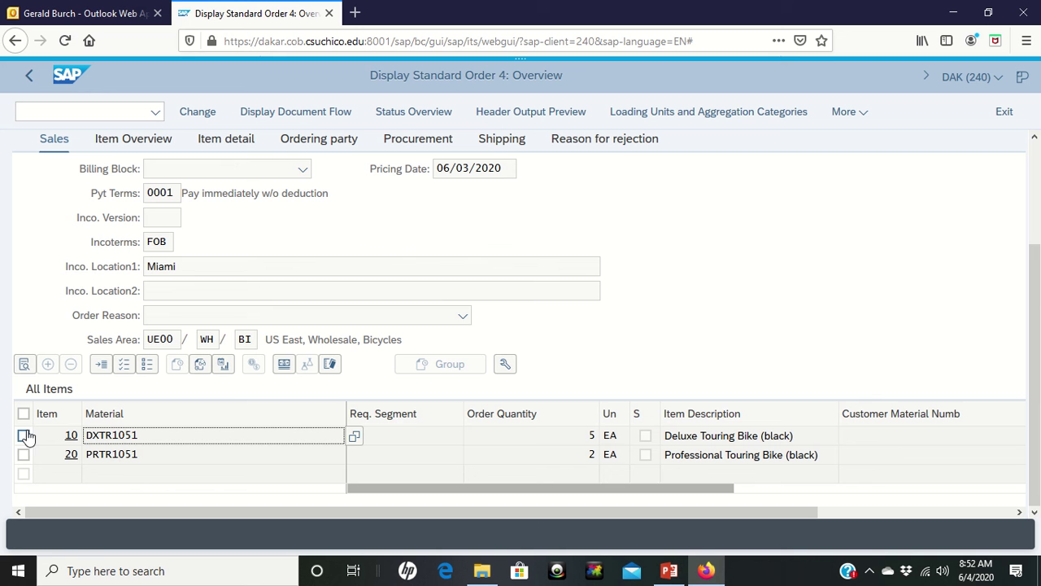
click(23, 440)
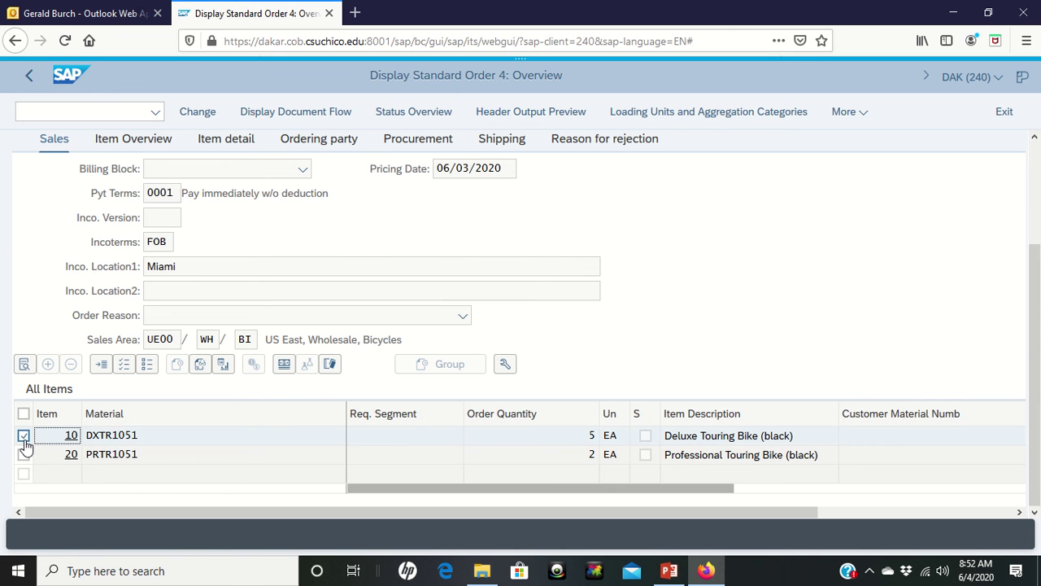
click(284, 365)
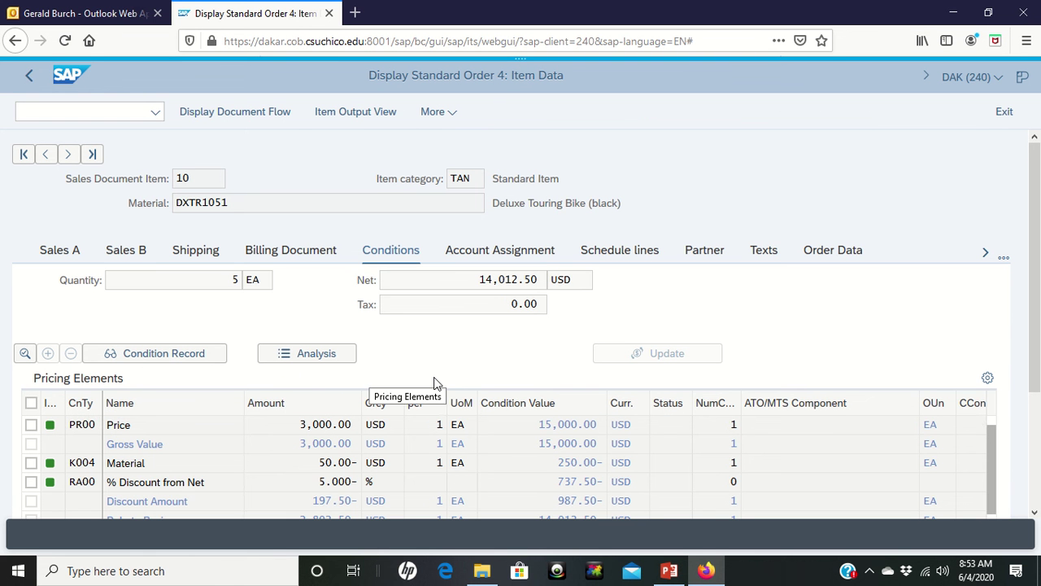
Review item 10's pricing elements (3,000.00 USD price, 5% discount), then go back to the order
scroll(433, 381, down, 1)
drag(1038, 347, 1039, 444)
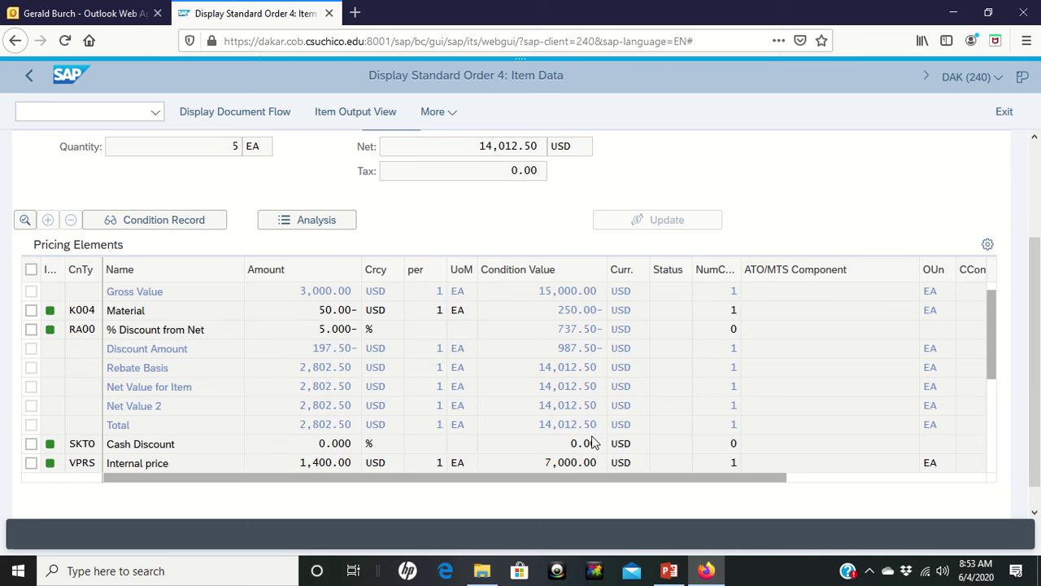
scroll(592, 439, up, 2)
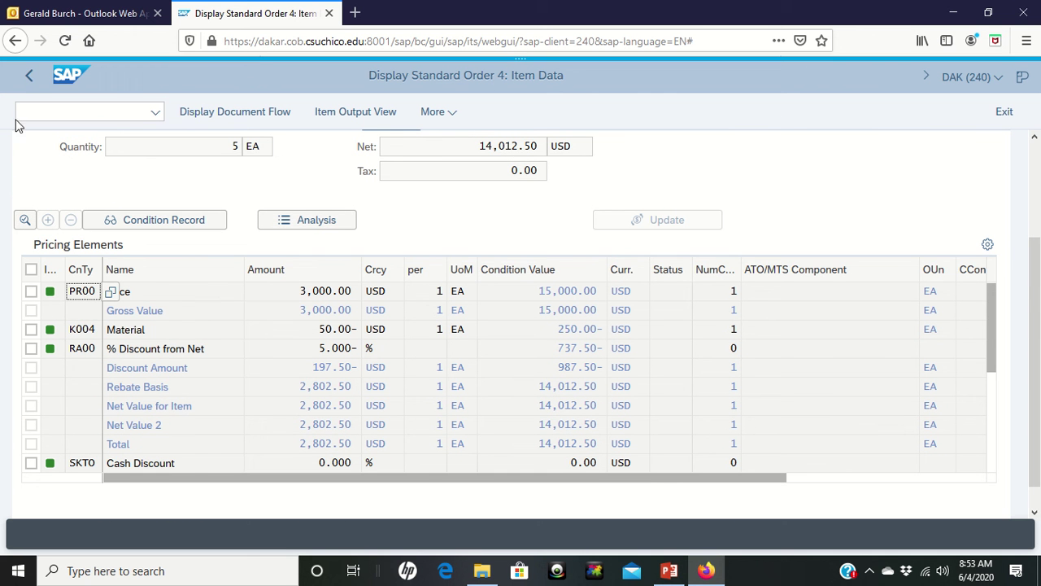
click(30, 77)
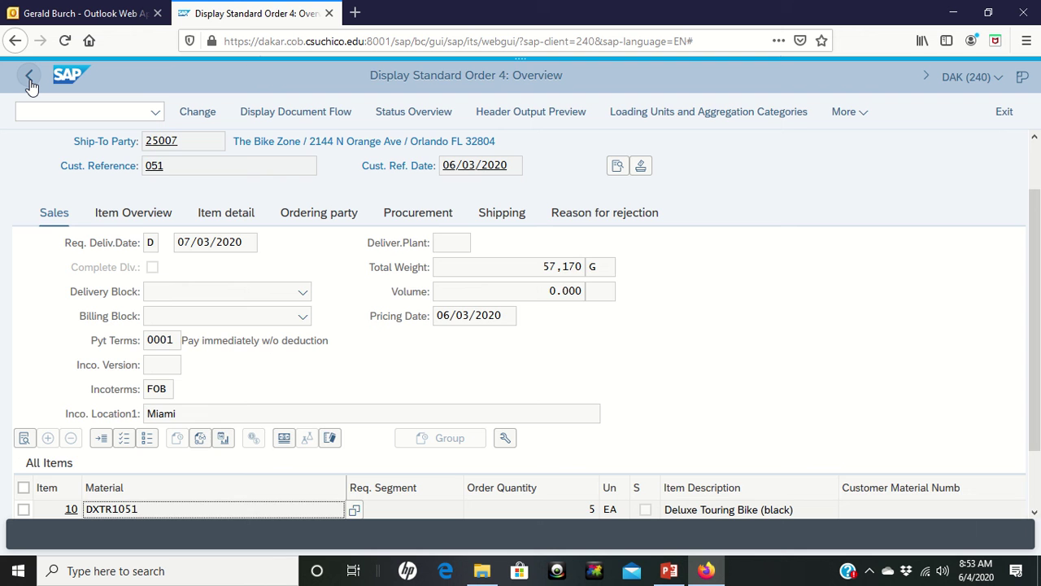
Leave order 4 and go back to the Display Sales Documents screen
click(29, 79)
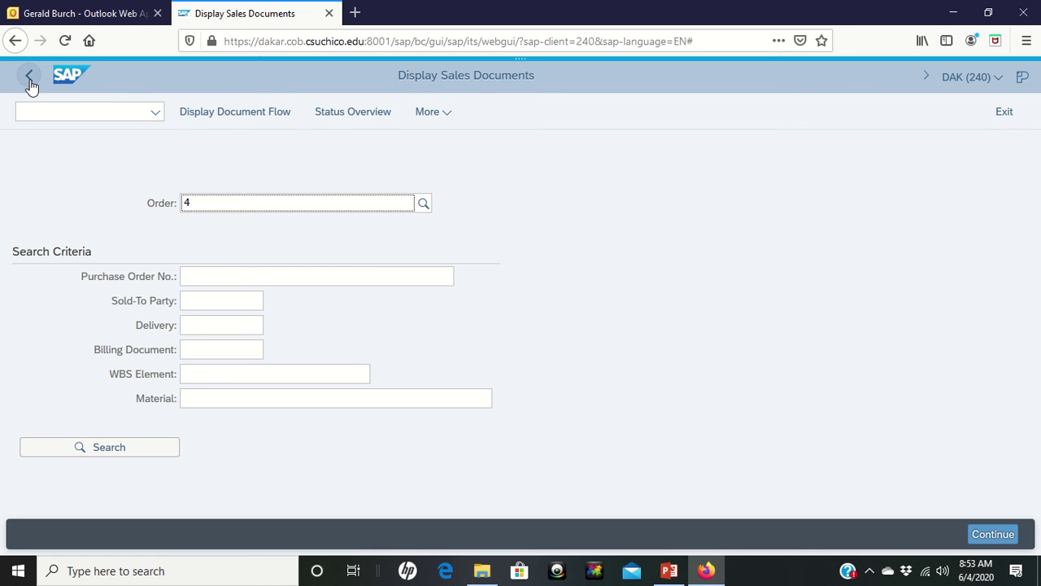